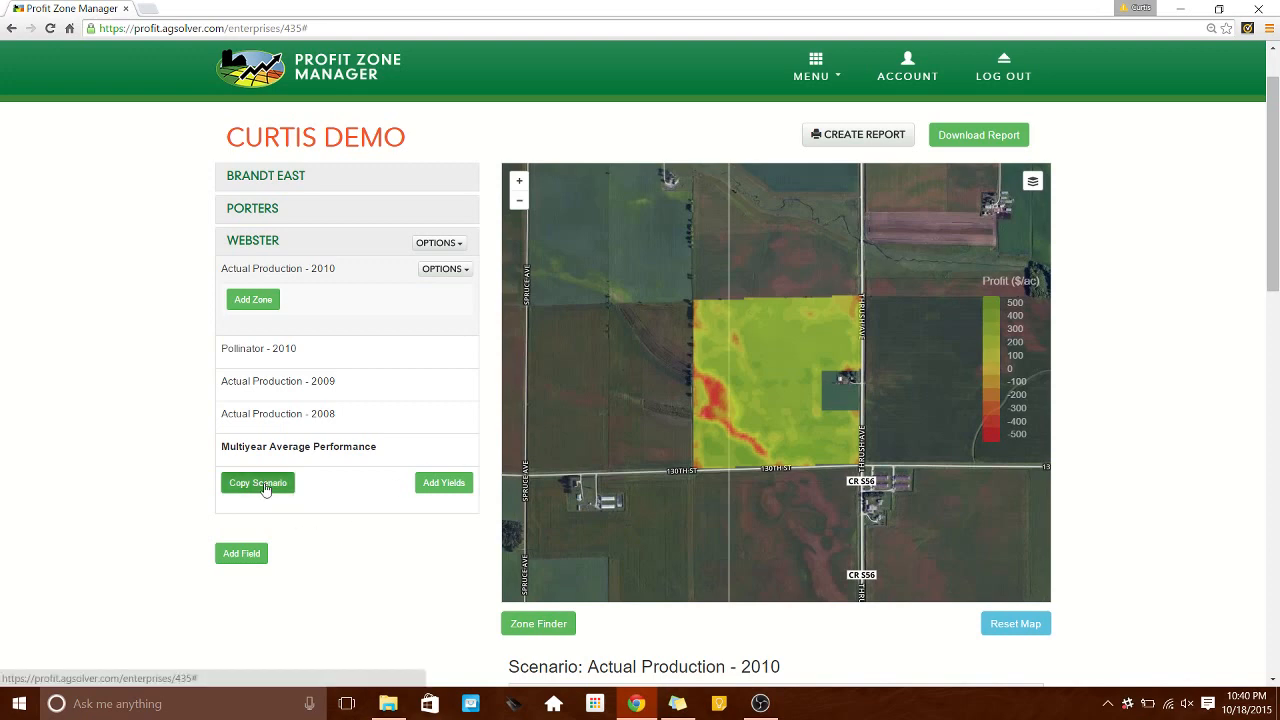
Step: Copy the Webster field's Actual Production - 2010 scenario into a new scenario named Chem Pass
click(264, 484)
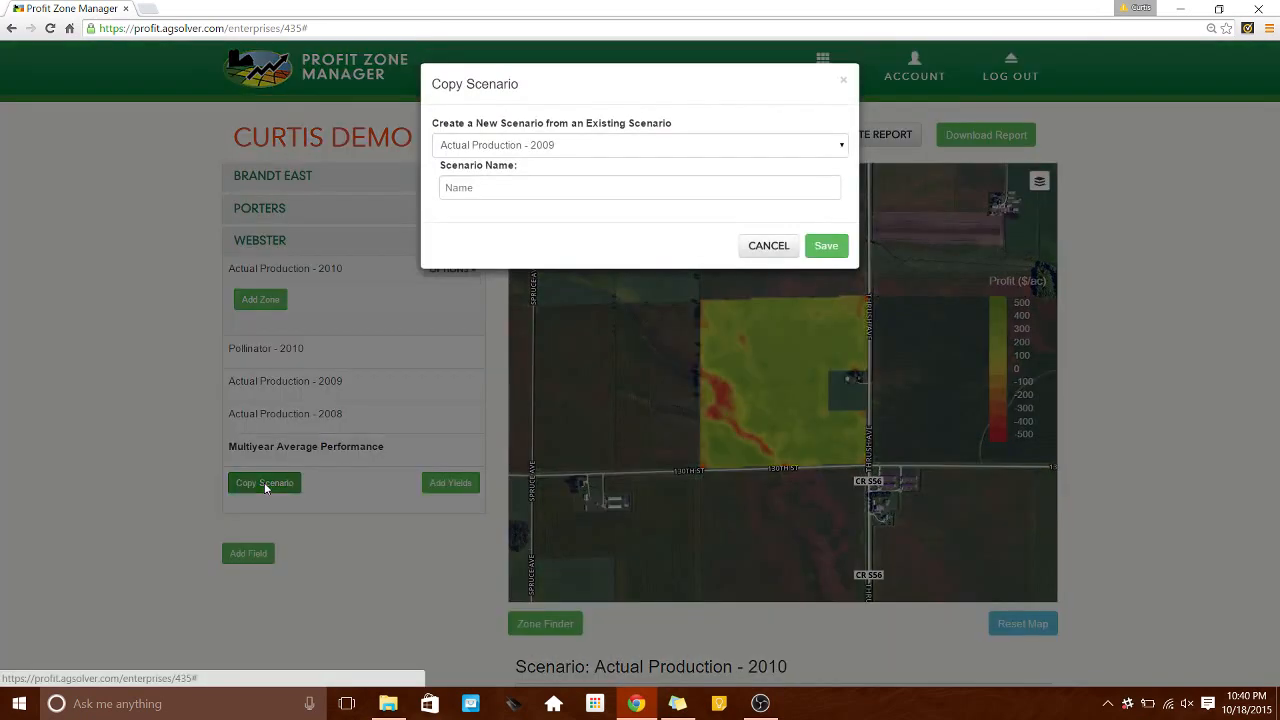
click(760, 147)
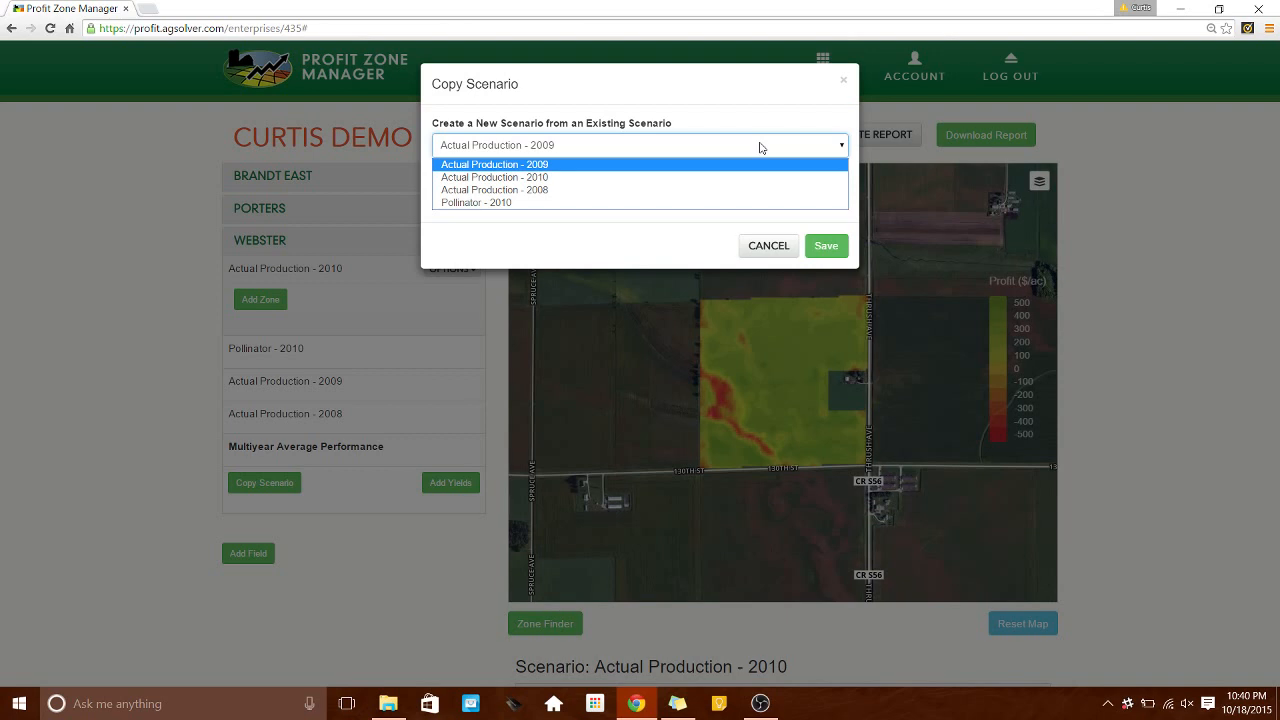
click(520, 178)
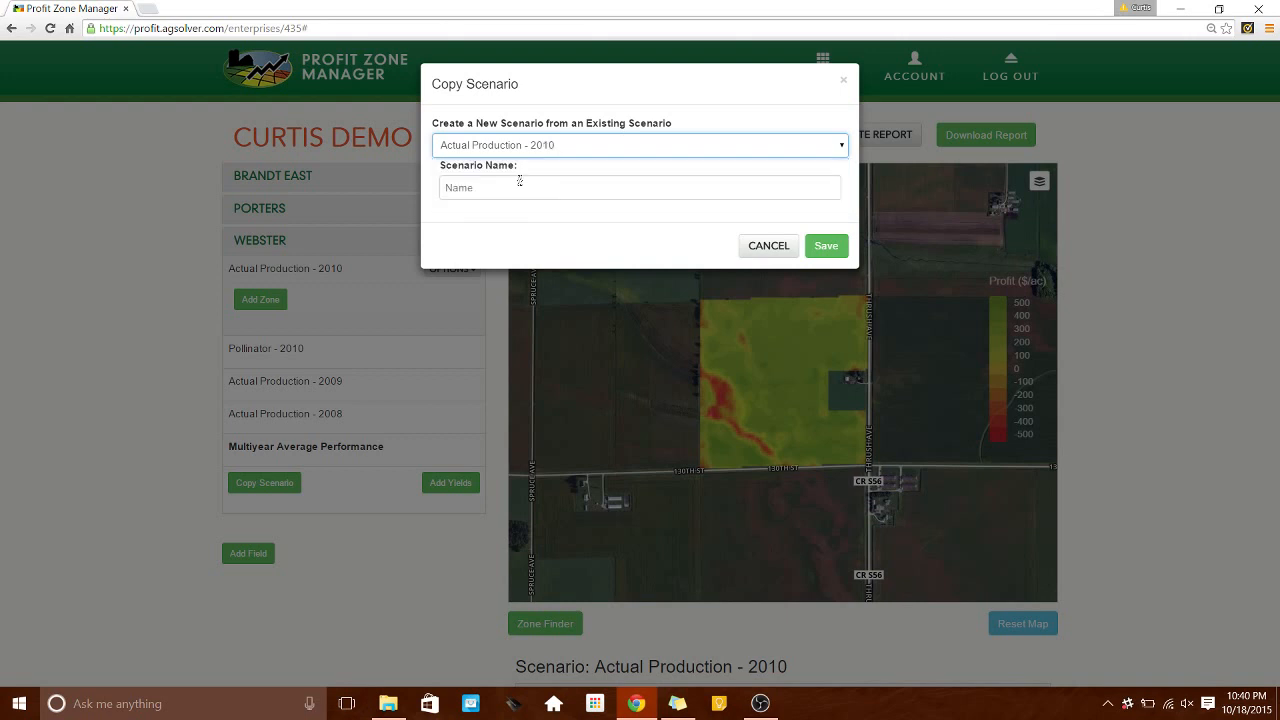
click(508, 190)
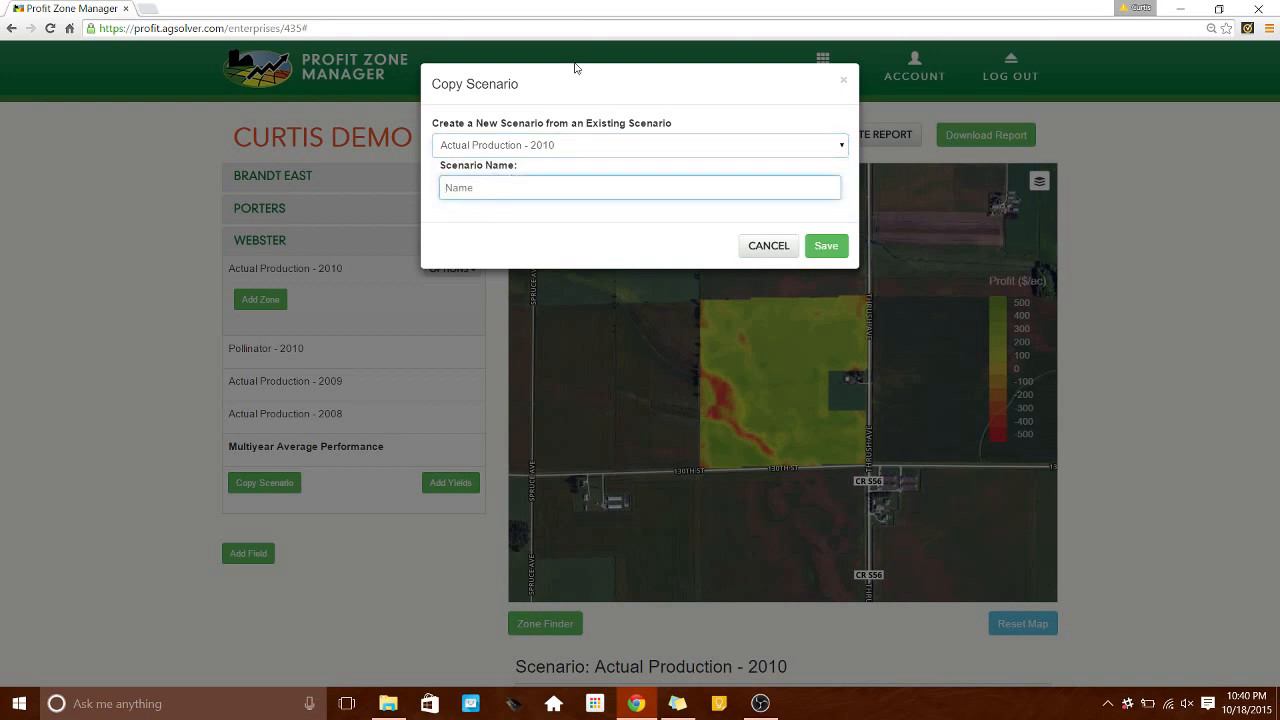
text(Chem Plus)
key(BackSpace)
key(BackSpace)
key(BackSpace)
text(ass)
click(826, 255)
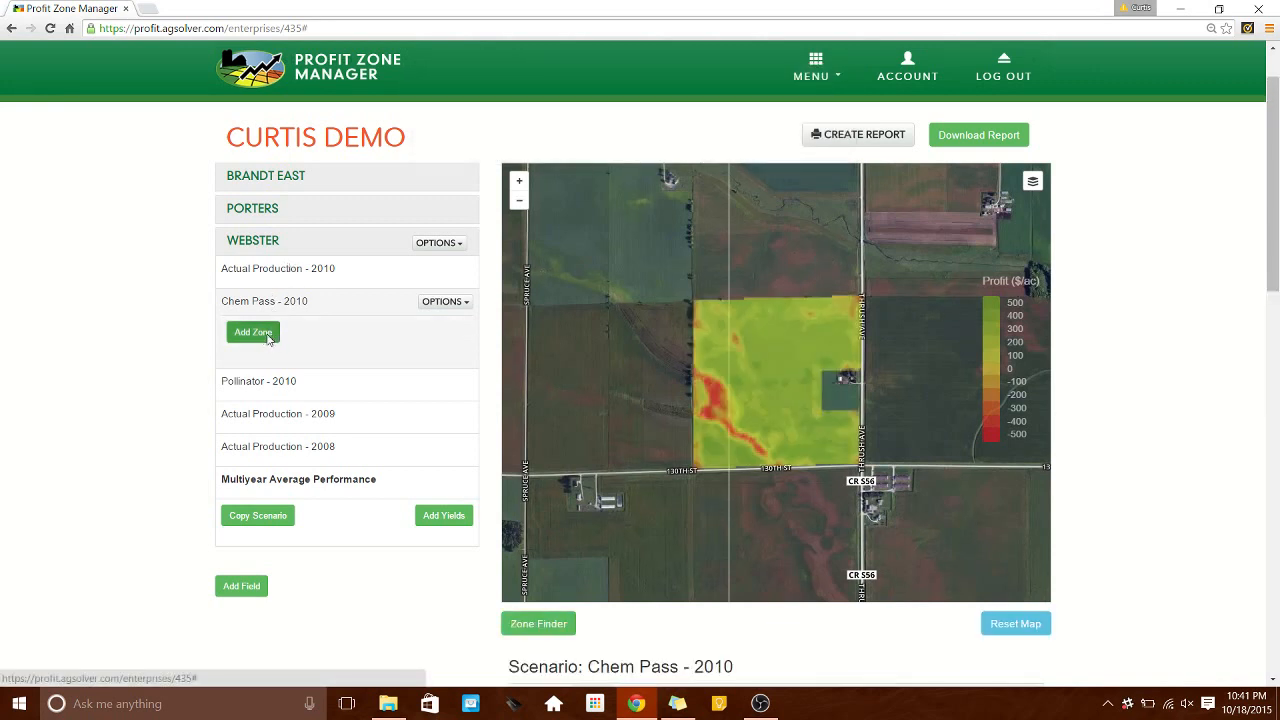
Step: Add a new zone covering the whole Webster field to the Chem Pass - 2010 scenario
scroll(267, 341, up, 1)
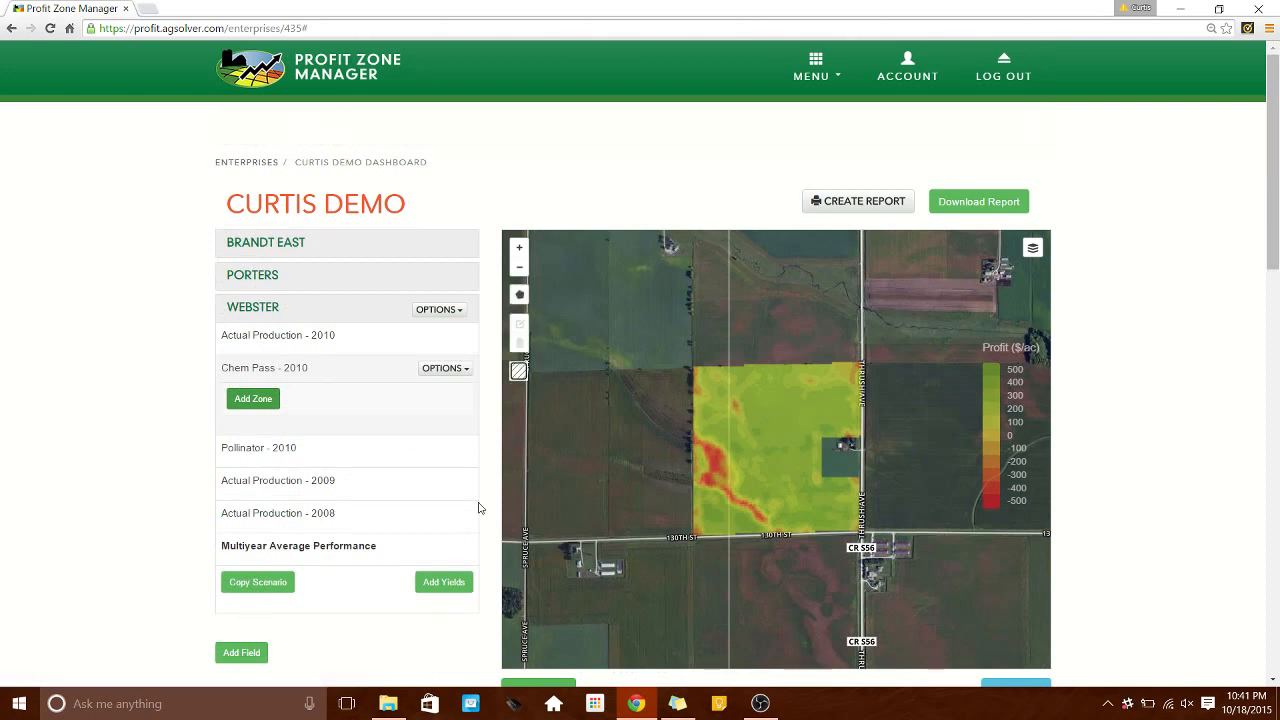
click(518, 294)
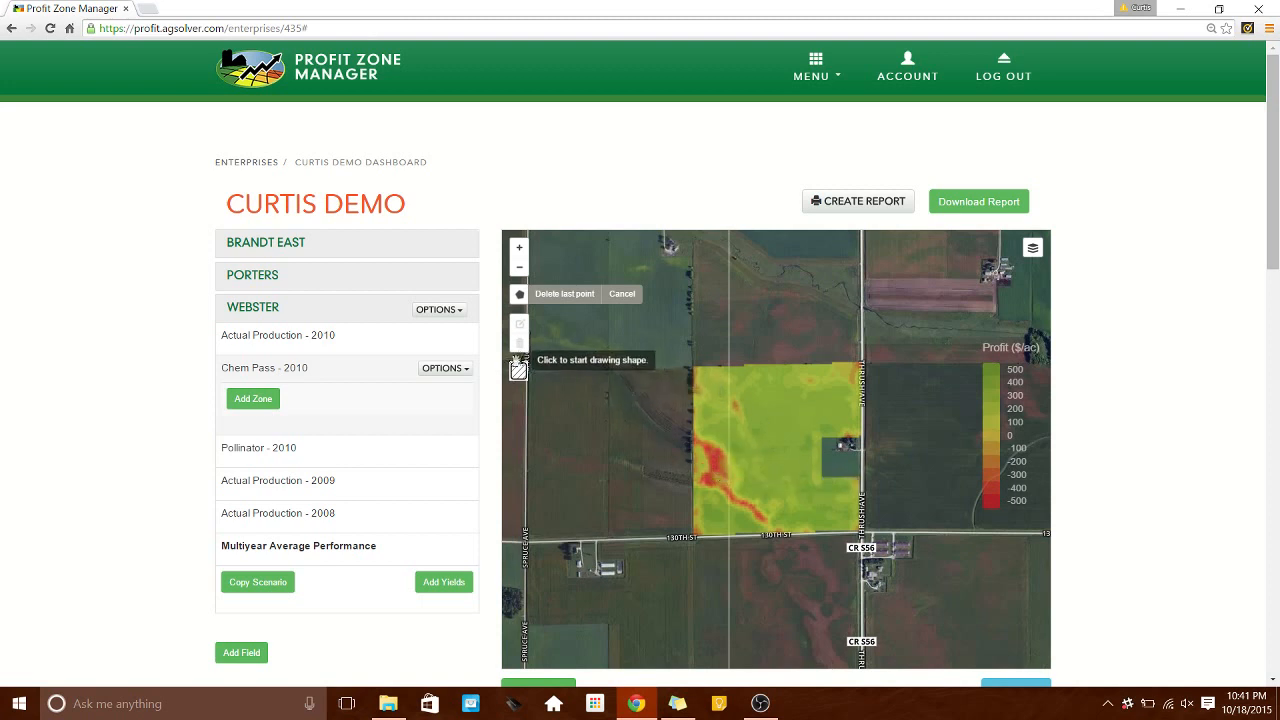
click(622, 294)
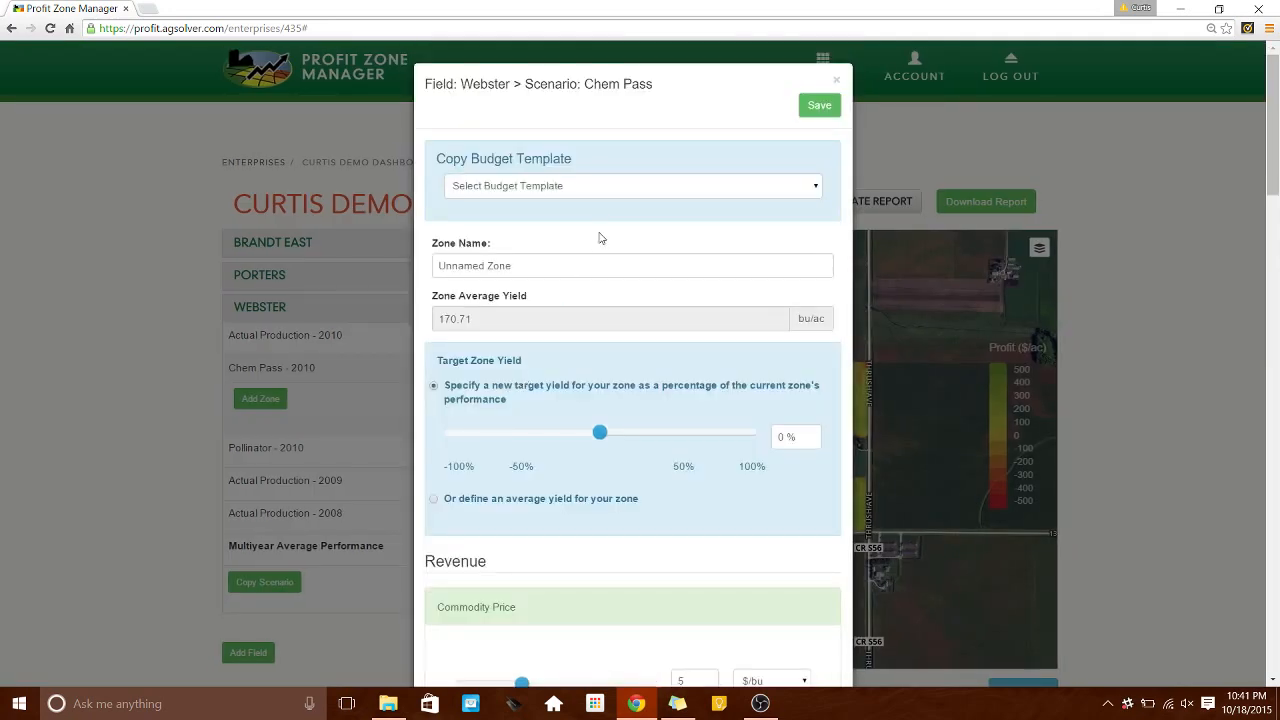
Step: Name the zone Fungicide and set its target yield change to 5 % of the current zone's performance
click(558, 267)
double_click(558, 267)
triple_click(558, 267)
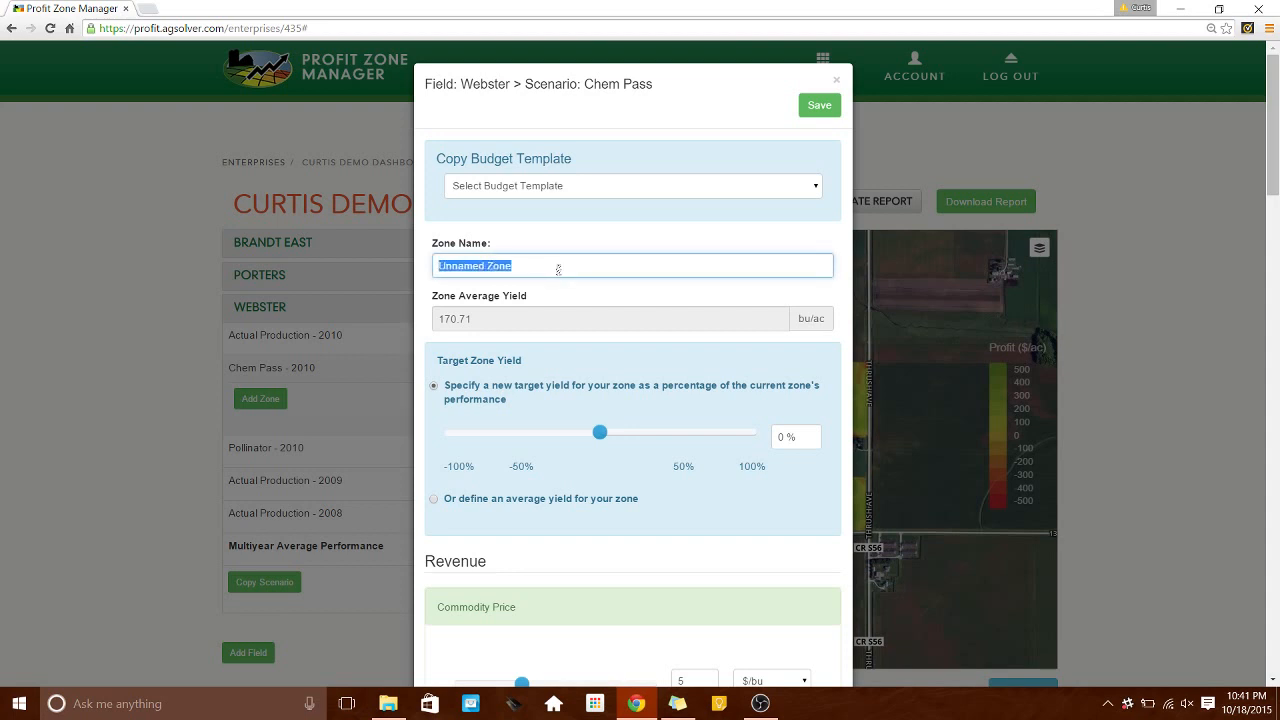
text(Fun)
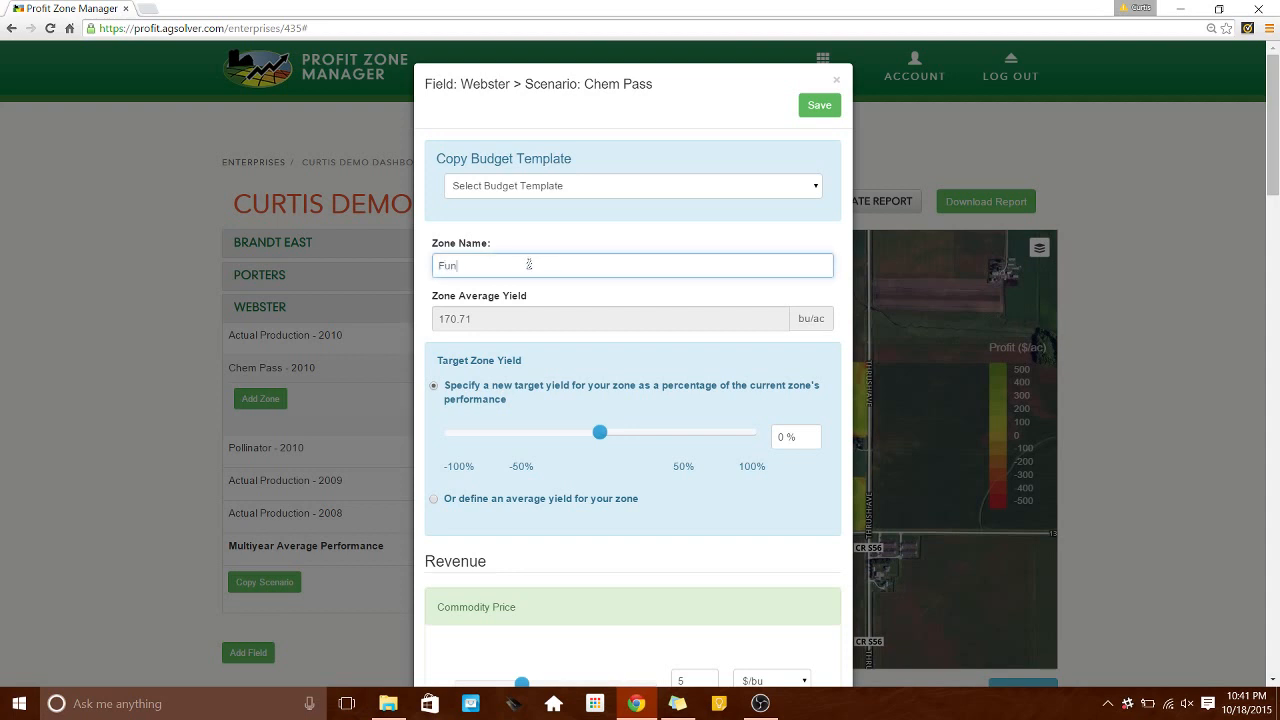
text(gicide)
click(601, 433)
drag(603, 442, 609, 451)
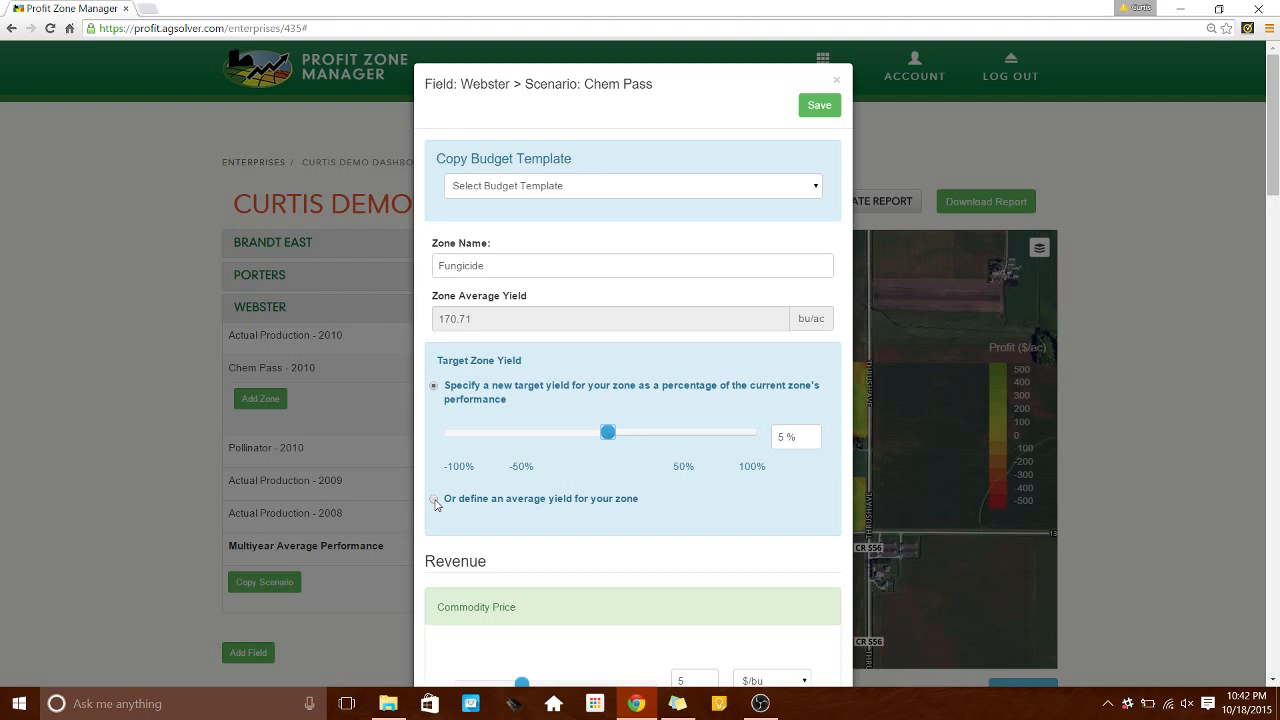
Step: Set the zone's Herbicide/Insecticide expense to 70 $/acre and save the zone
scroll(504, 500, down, 4)
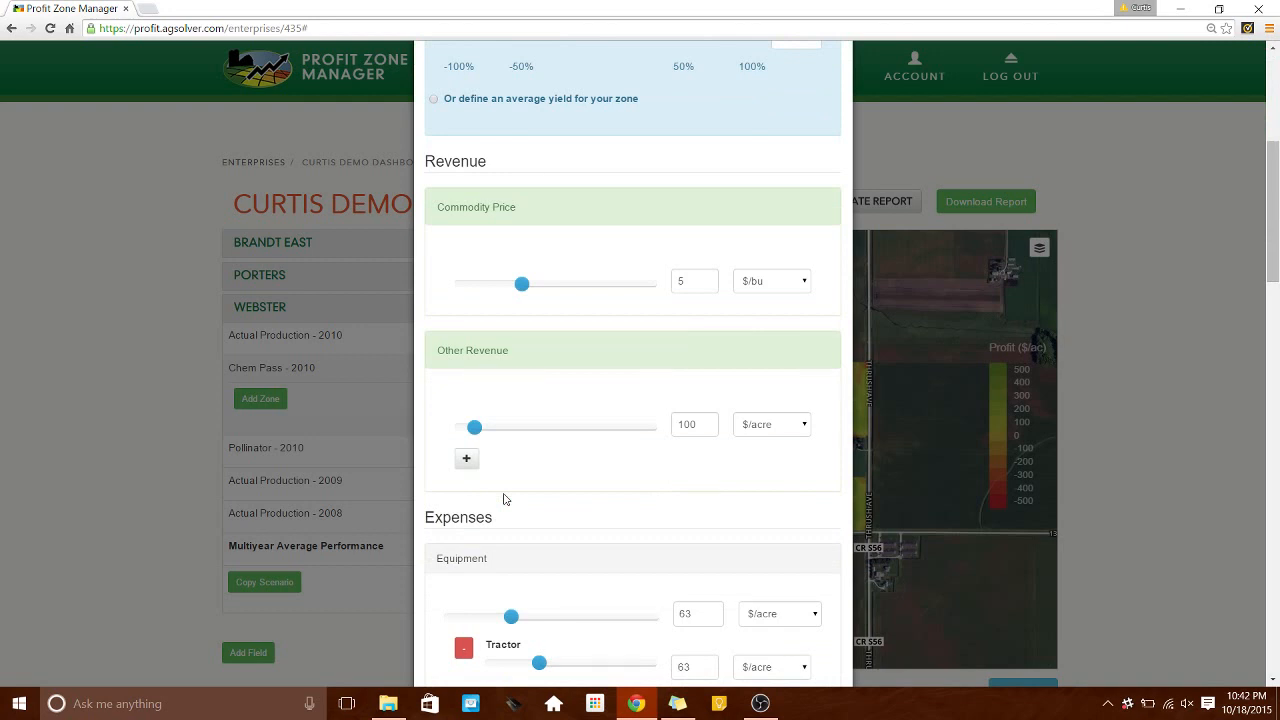
scroll(522, 409, down, 5)
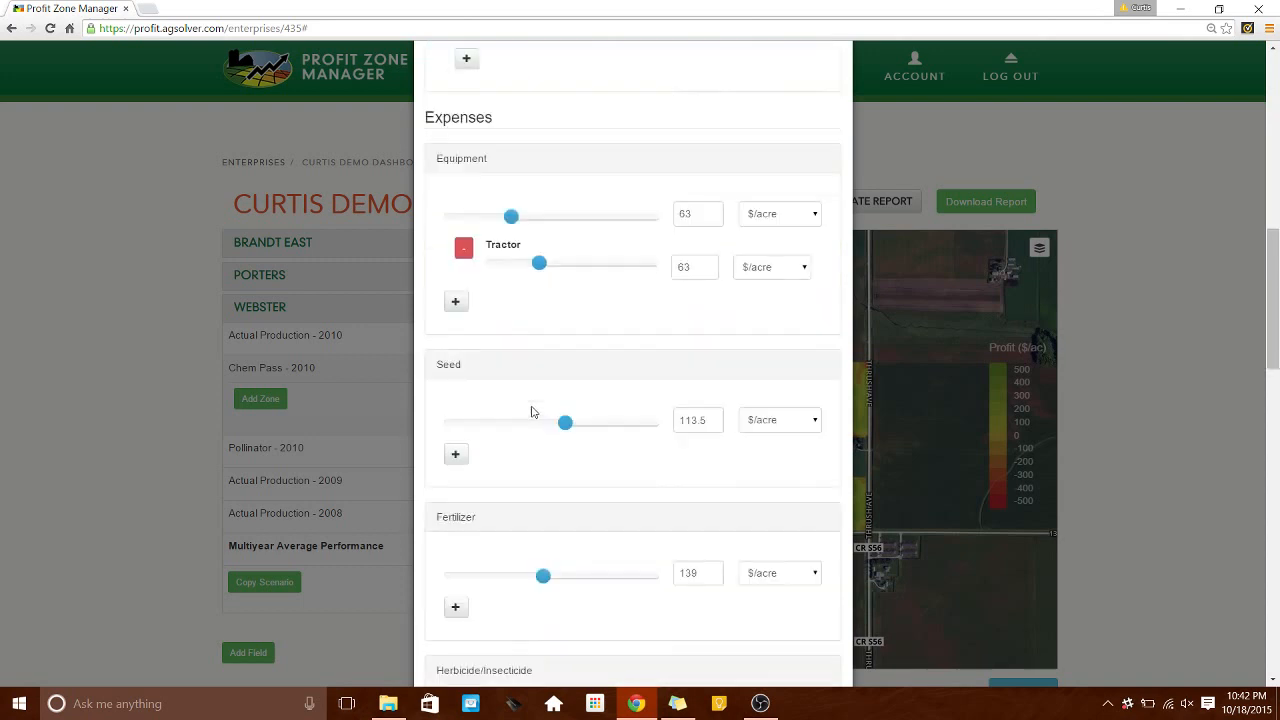
scroll(532, 410, down, 1)
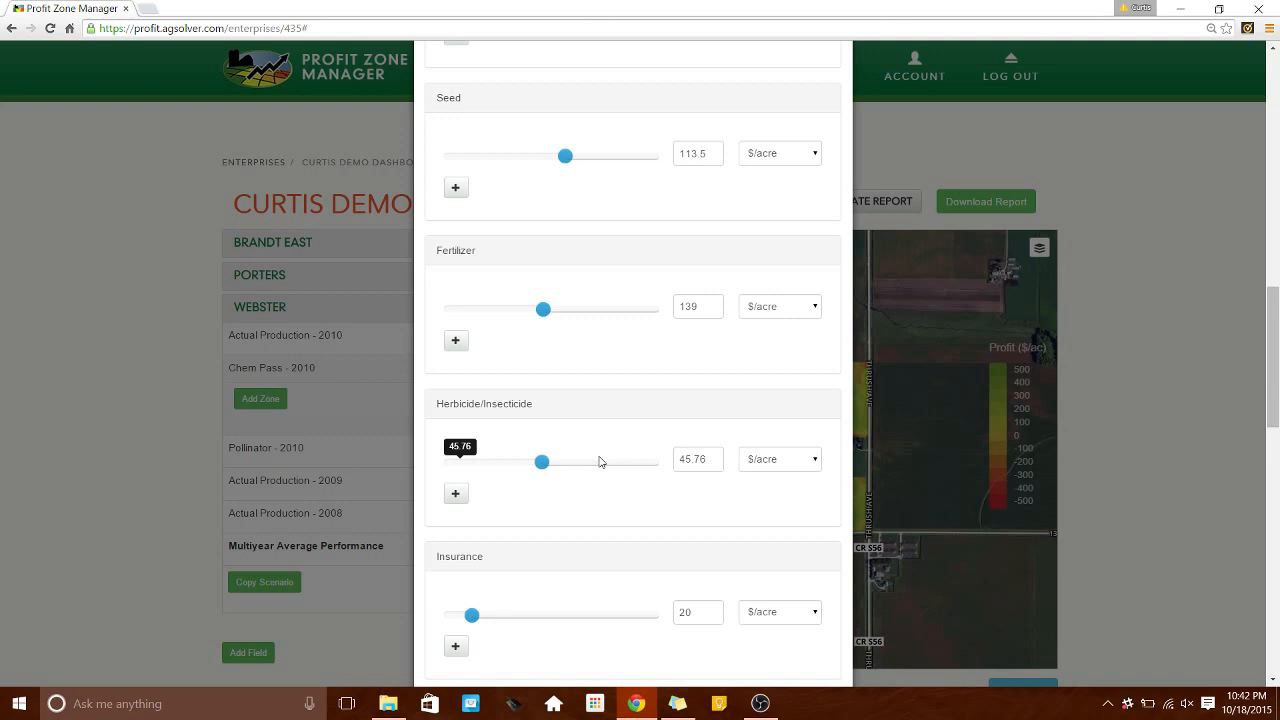
drag(546, 474, 595, 488)
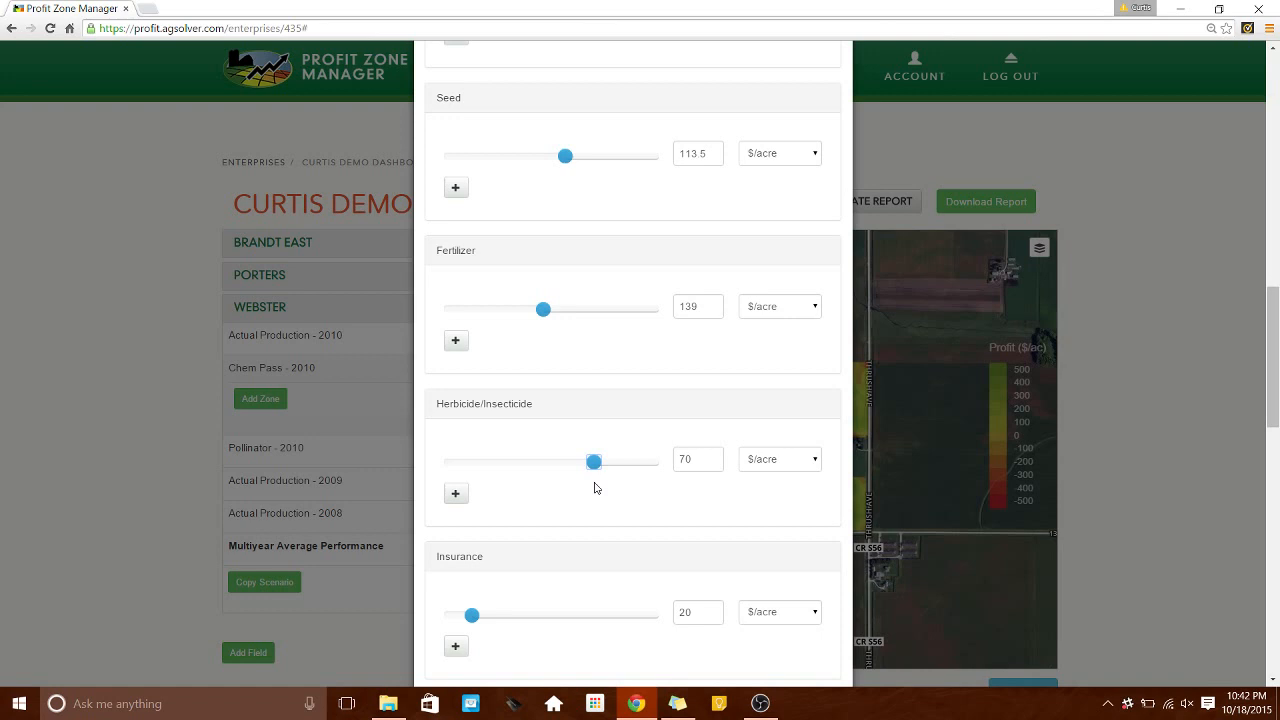
scroll(600, 485, down, 12)
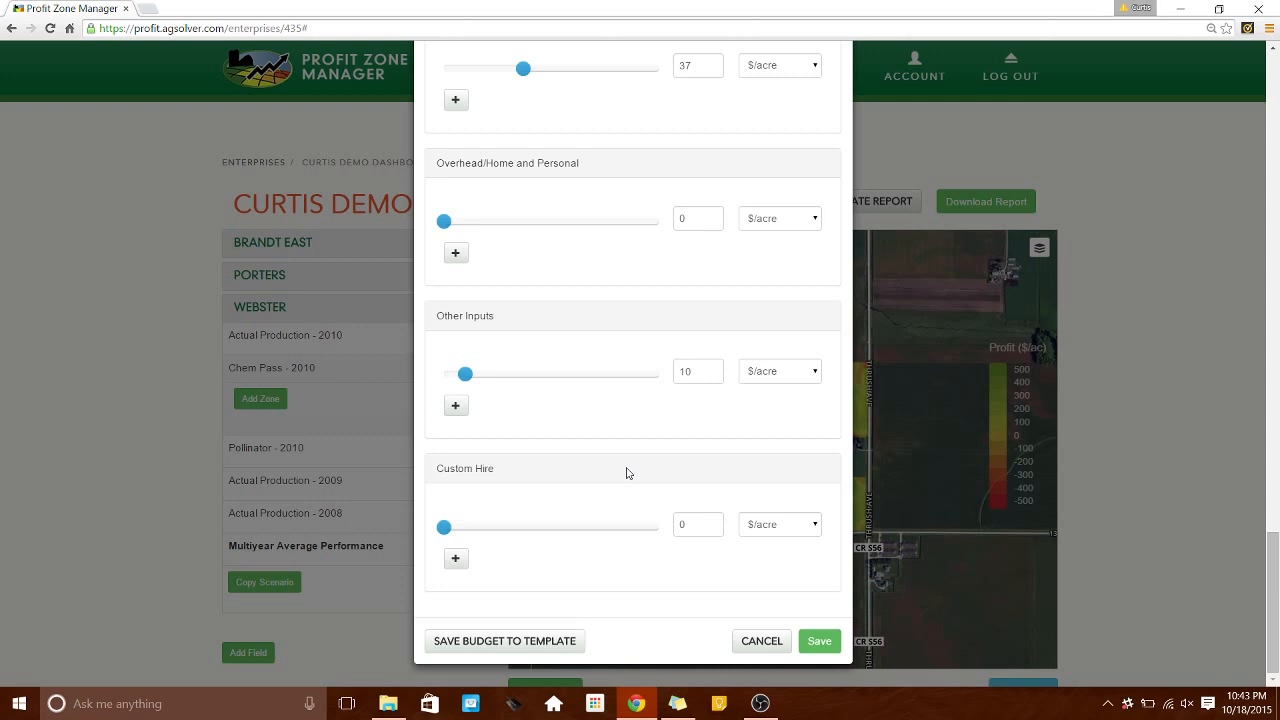
click(820, 645)
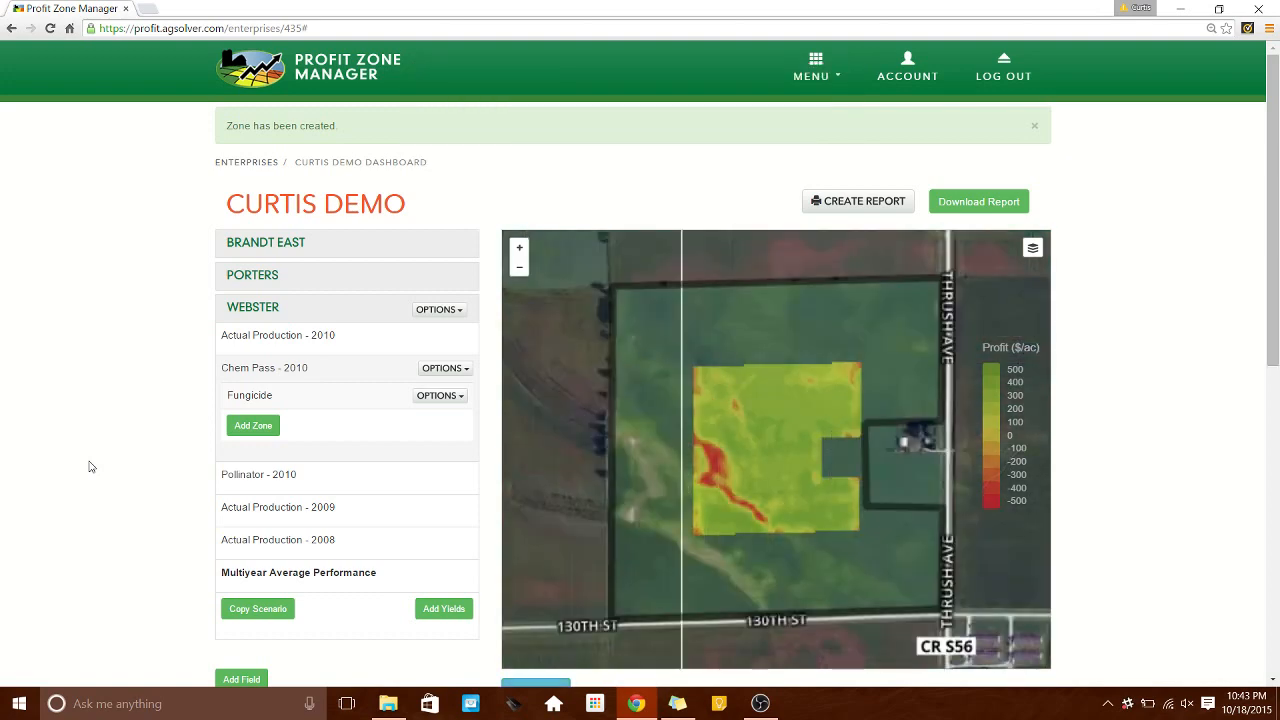
Step: Review the Fungicide zone's performance comparison and profit map, and display the Pollinator - 2010 scenario
scroll(89, 467, down, 5)
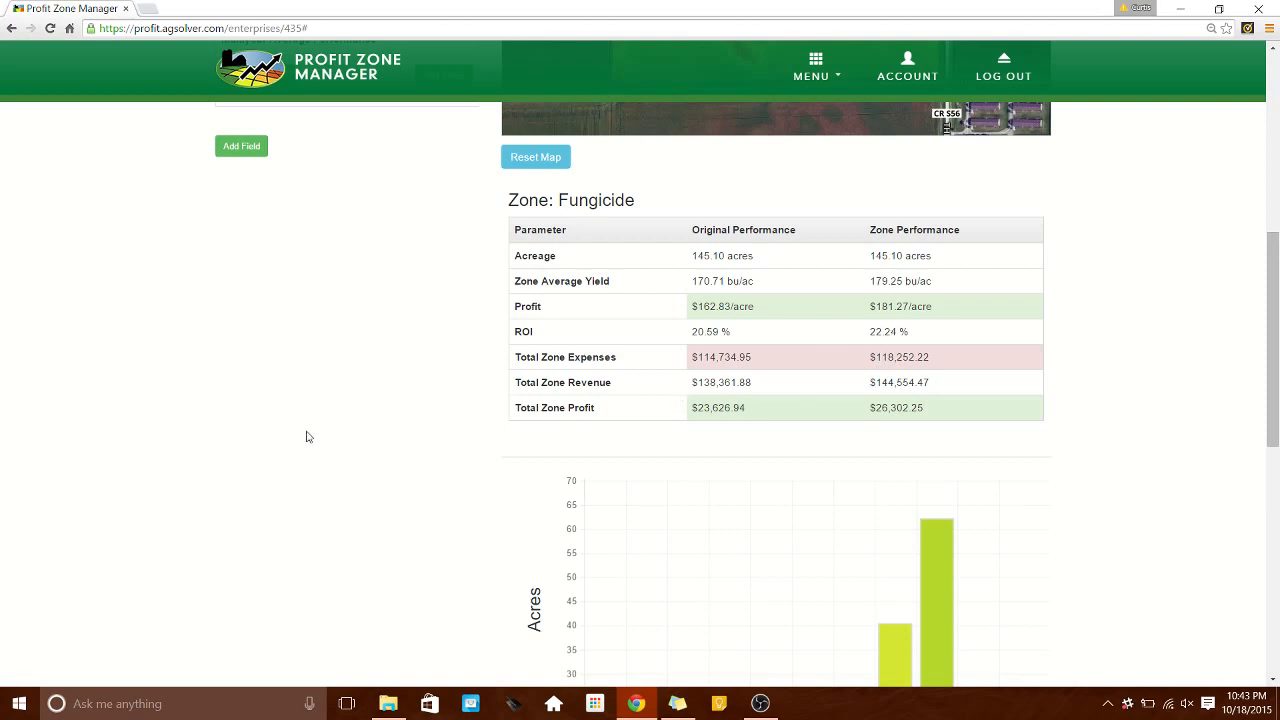
scroll(157, 491, up, 5)
scroll(125, 498, down, 3)
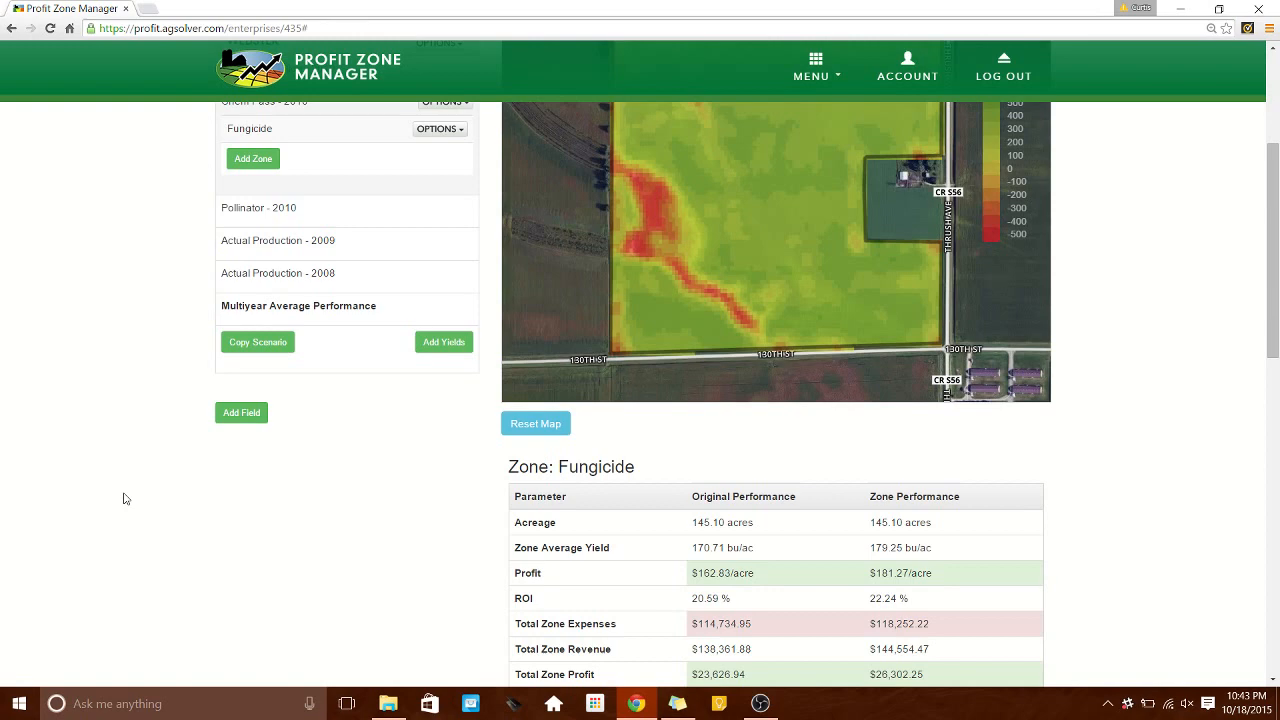
scroll(91, 492, up, 3)
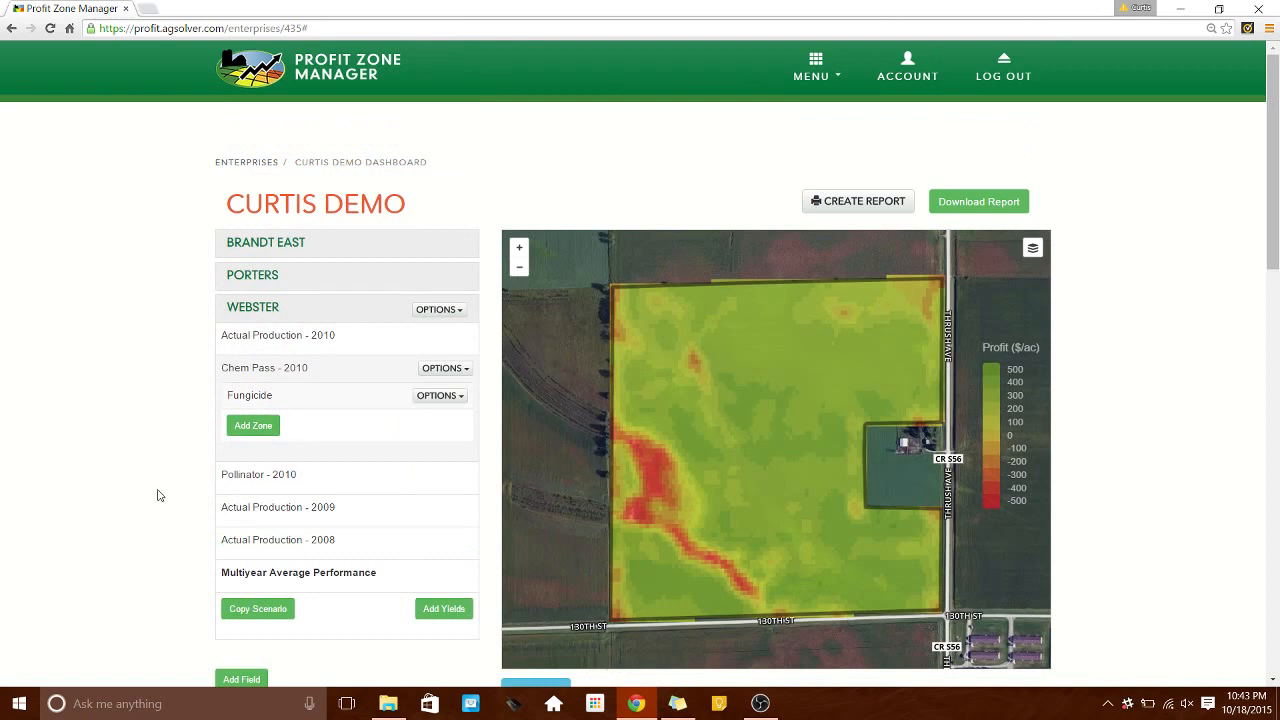
click(246, 478)
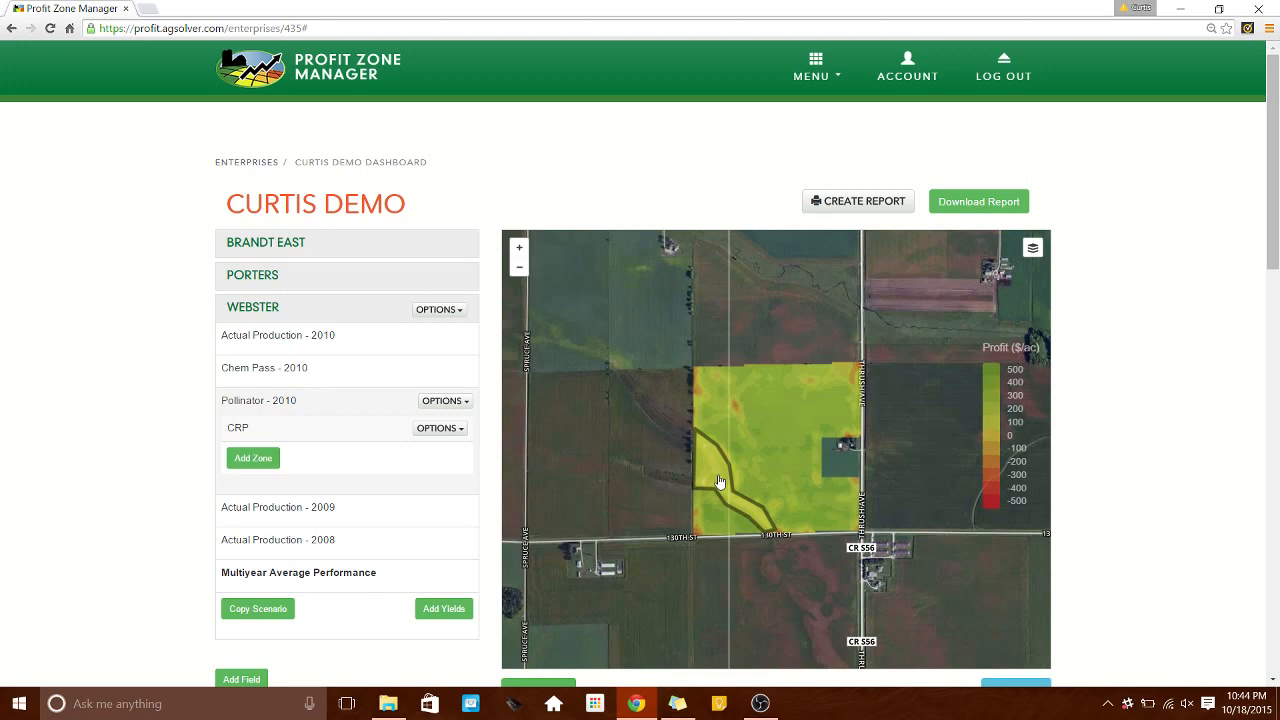
Step: Open the Webster field's scenario comparison and compare Chem Pass - 2010 with Pollinator - 2010
click(430, 311)
click(404, 333)
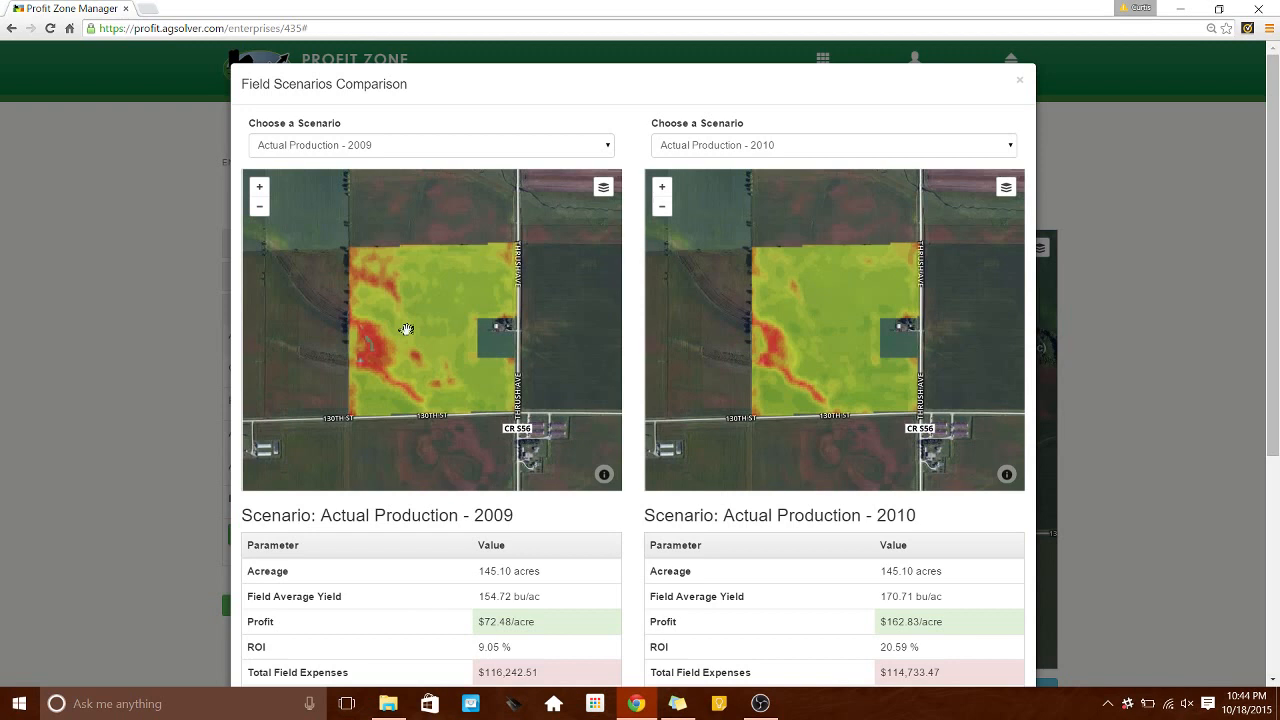
click(588, 148)
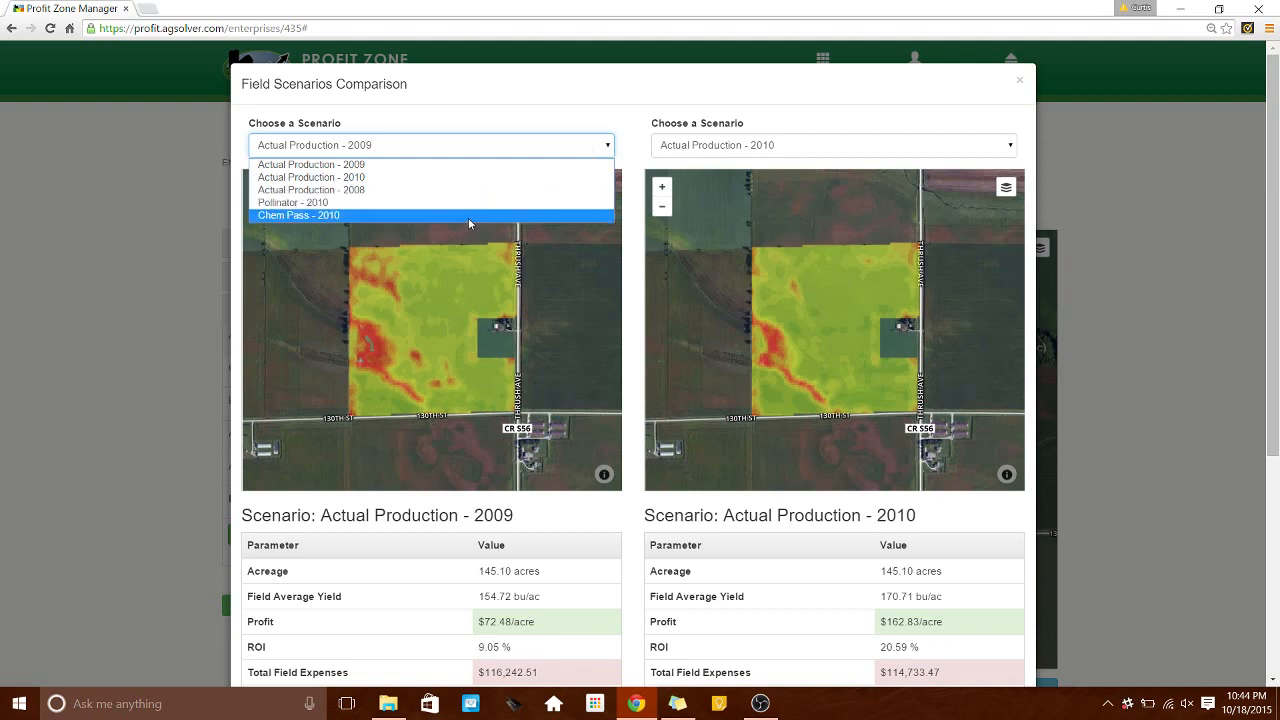
click(465, 216)
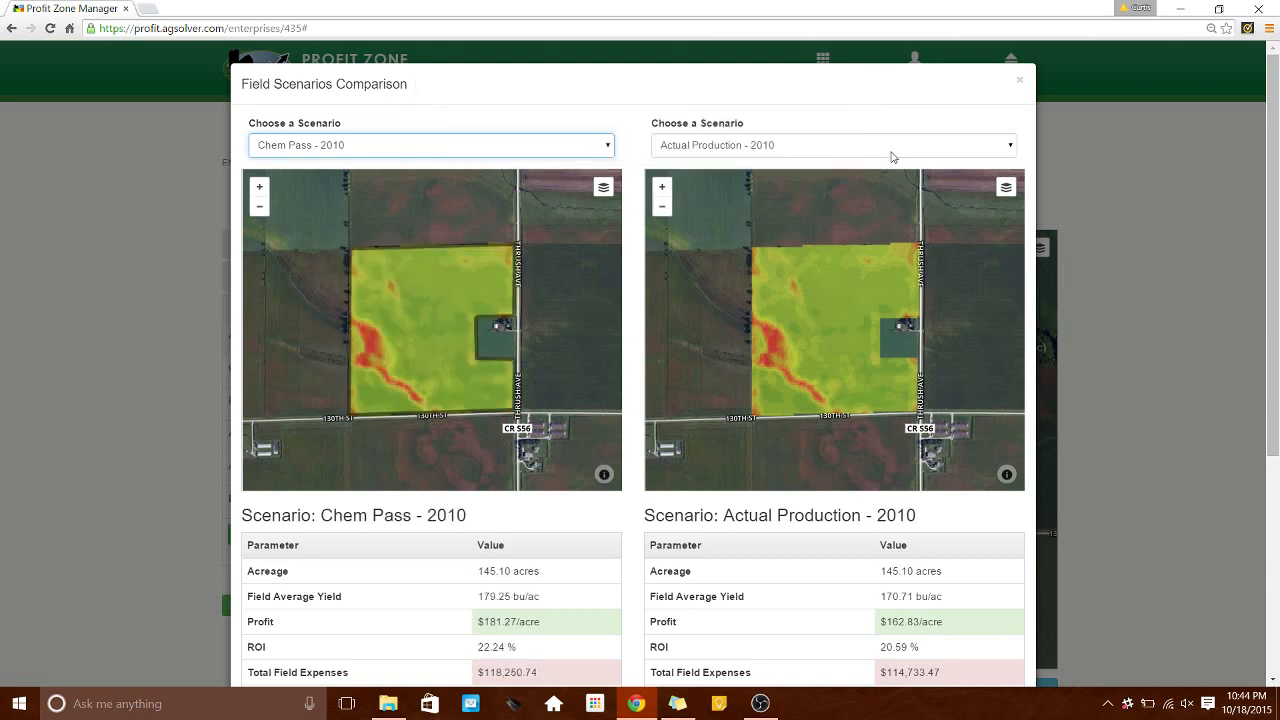
click(886, 152)
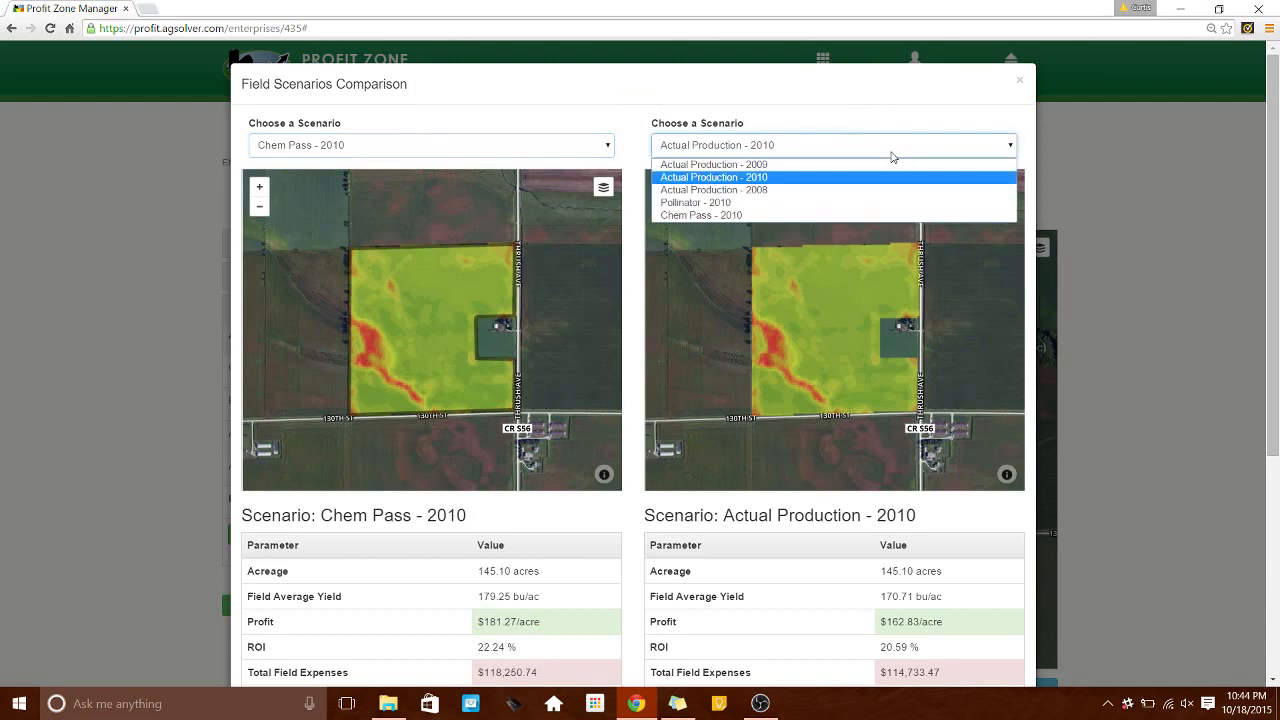
click(829, 204)
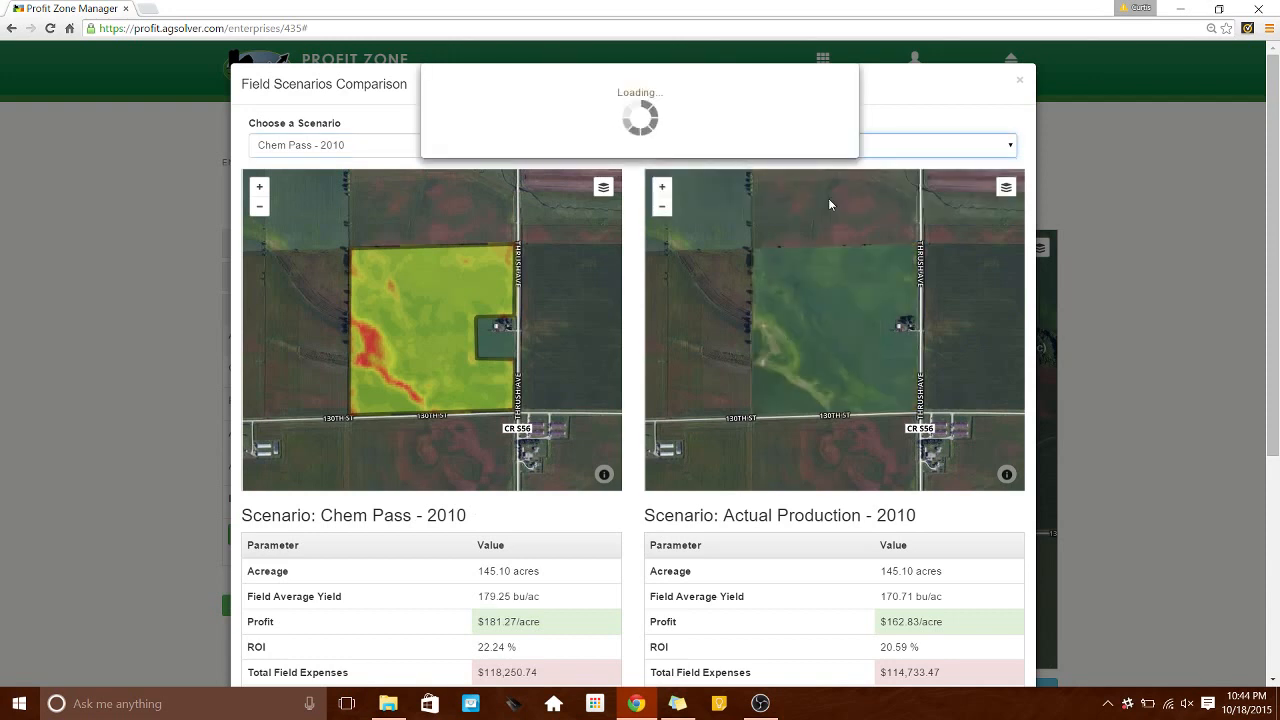